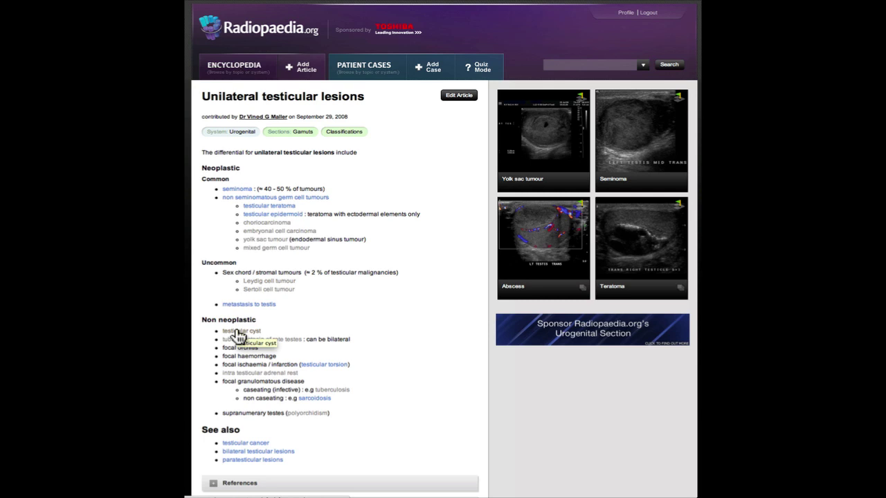
Start a new article and look over the blank Create Article form top to bottom.
left_click(309, 72)
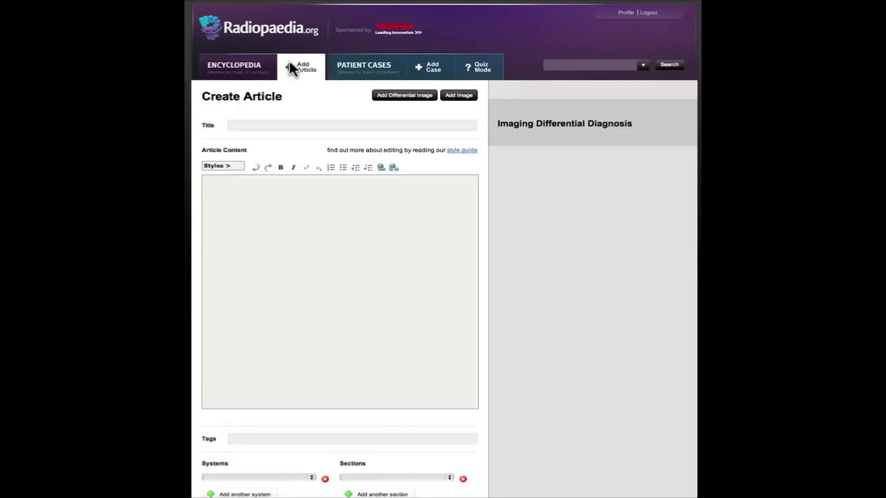
scroll(573, 170, "down", 2)
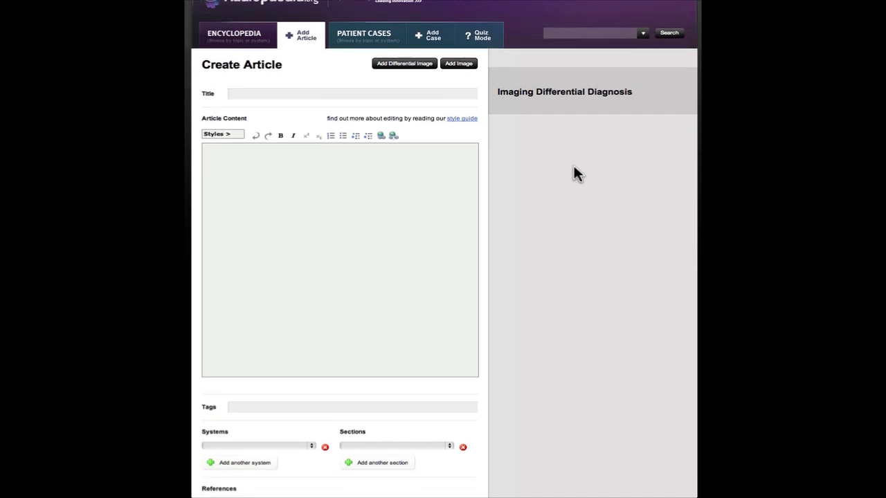
scroll(574, 166, "down", 1)
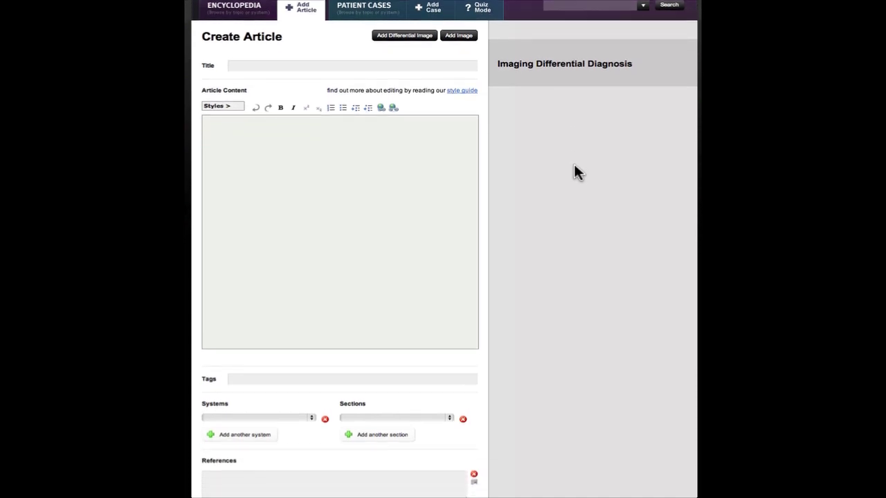
scroll(578, 172, "down", 1)
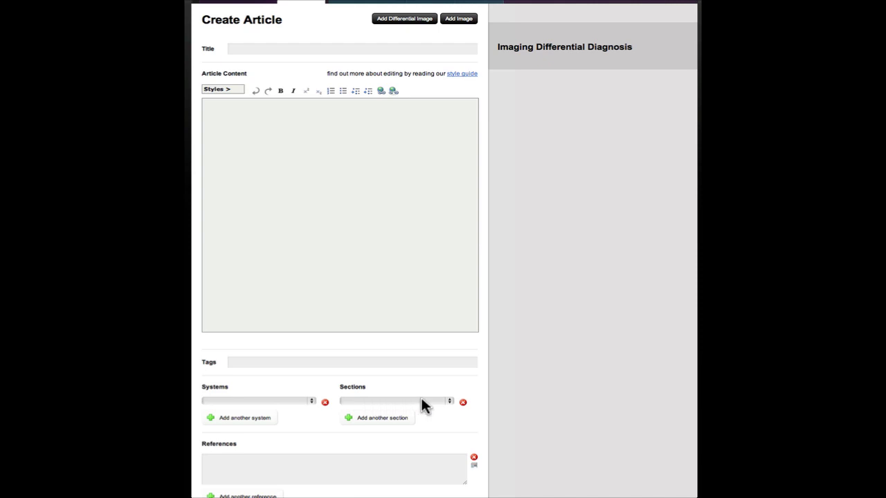
scroll(418, 403, "down", 3)
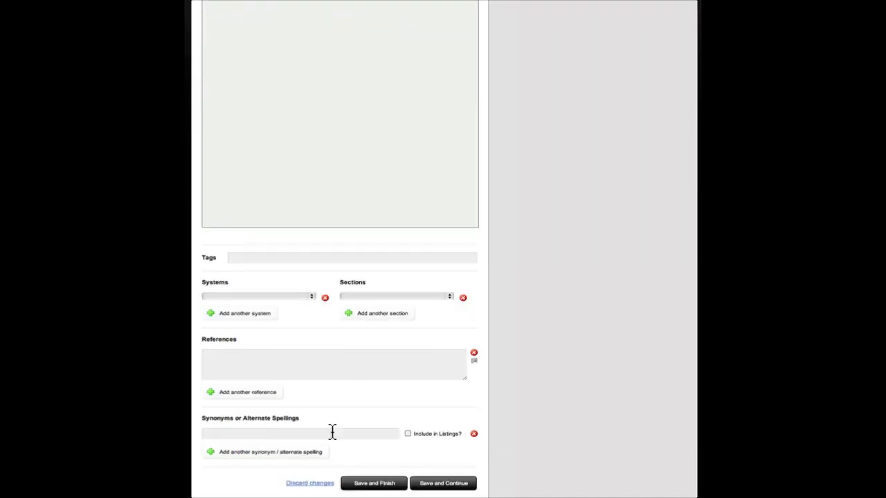
scroll(532, 283, "up", 4)
scroll(532, 283, "up", 1)
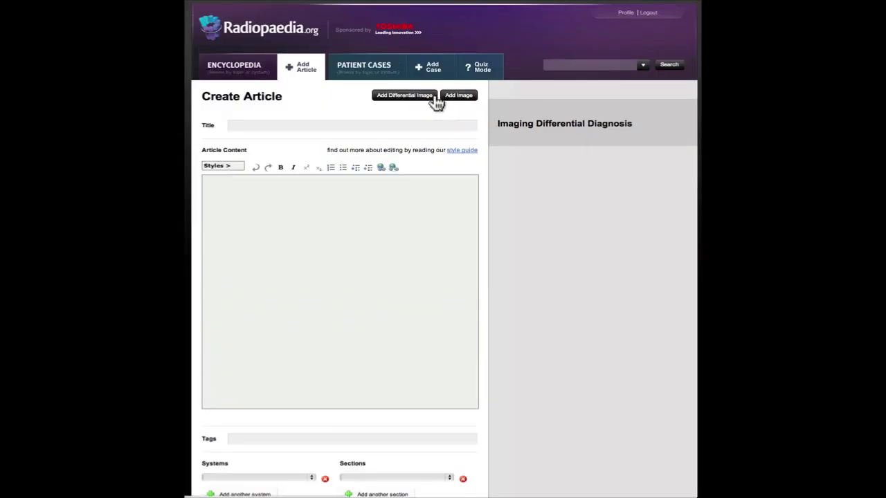
Title the article 'Testicular cysts' and make 'Radiographic features' a Subheading.
left_click(309, 128)
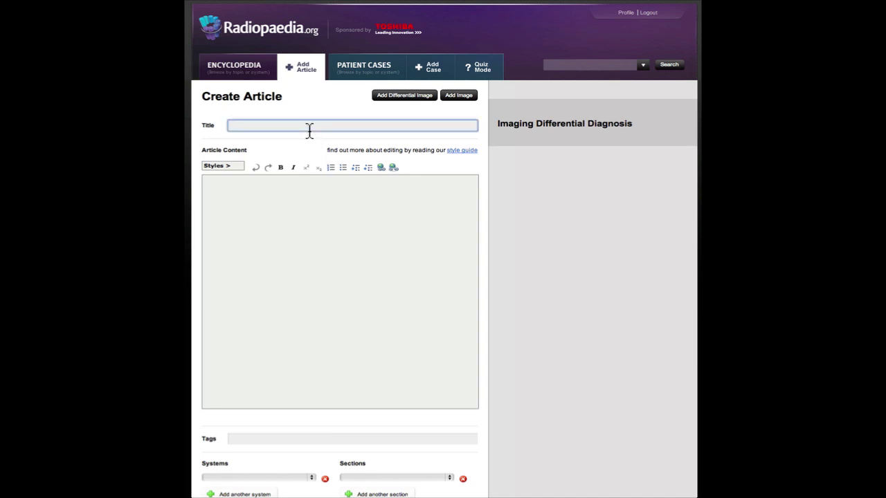
type("Testicular cysts")
left_click(254, 204)
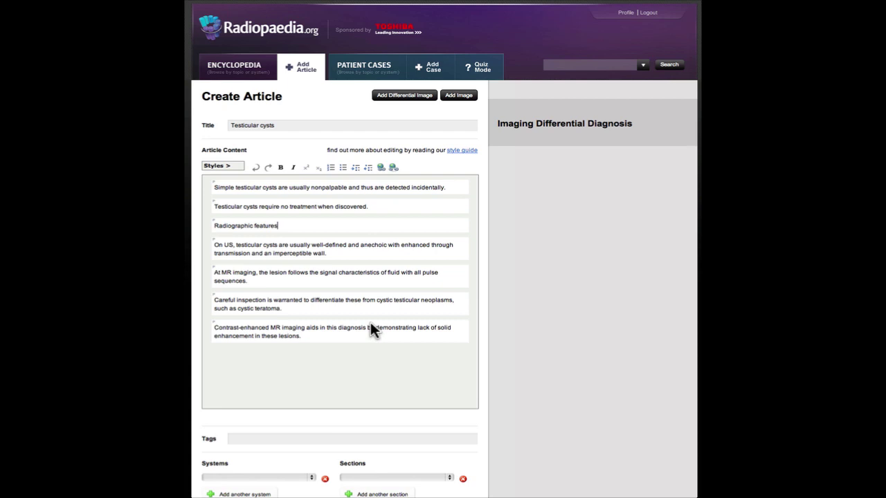
mouse_move(222, 166)
left_click(224, 183)
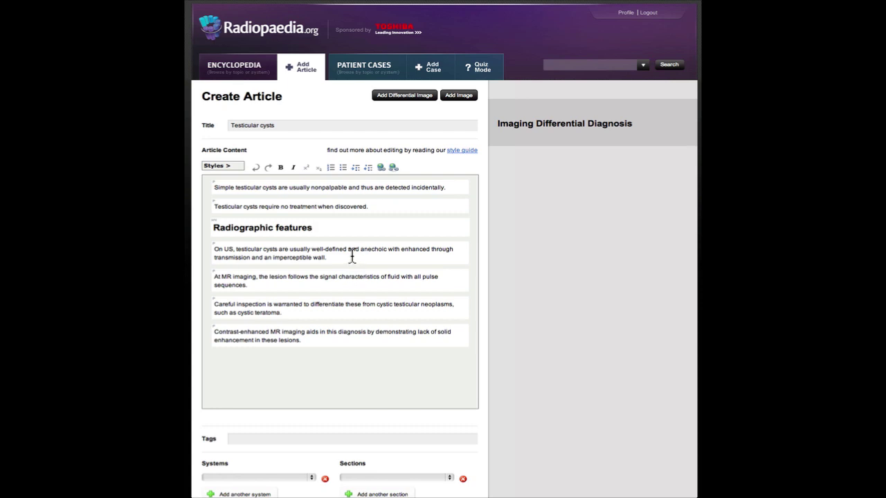
Add 'Ultrasound' and 'MRI' lines styled as Subheading 2.
key("Return")
type("Ult")
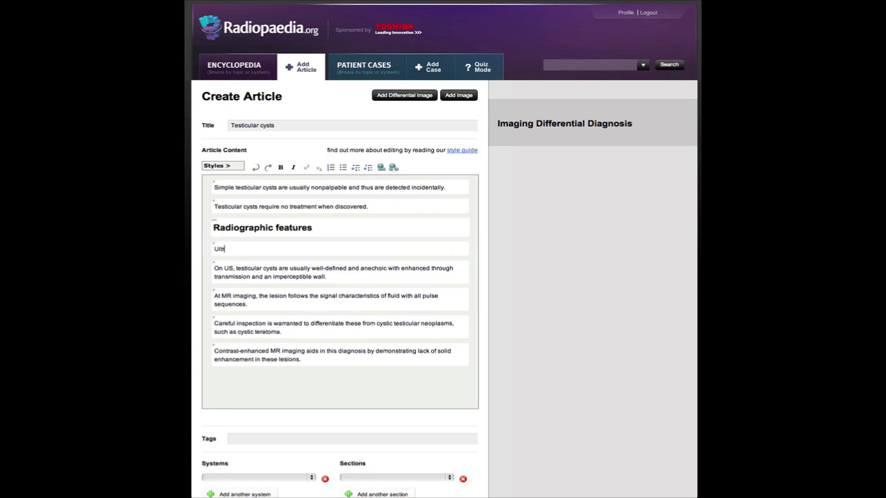
type("rasound")
left_click(239, 166)
left_click(225, 191)
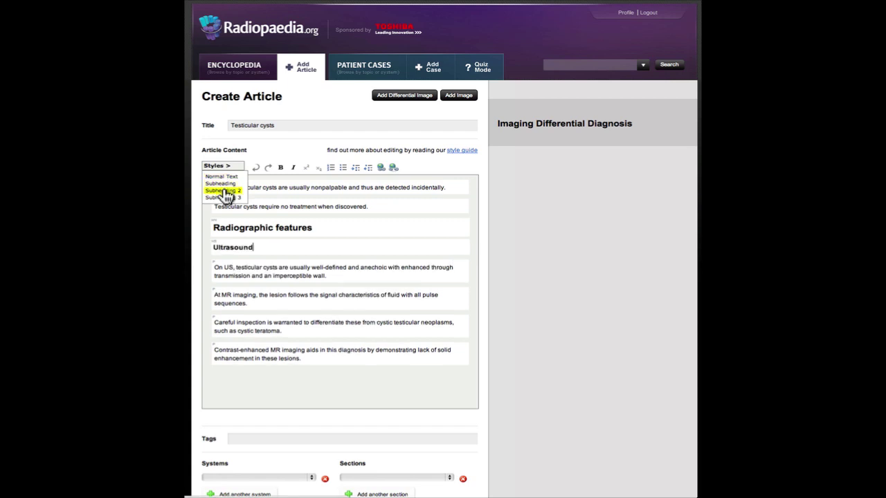
left_click(347, 275)
key("Return")
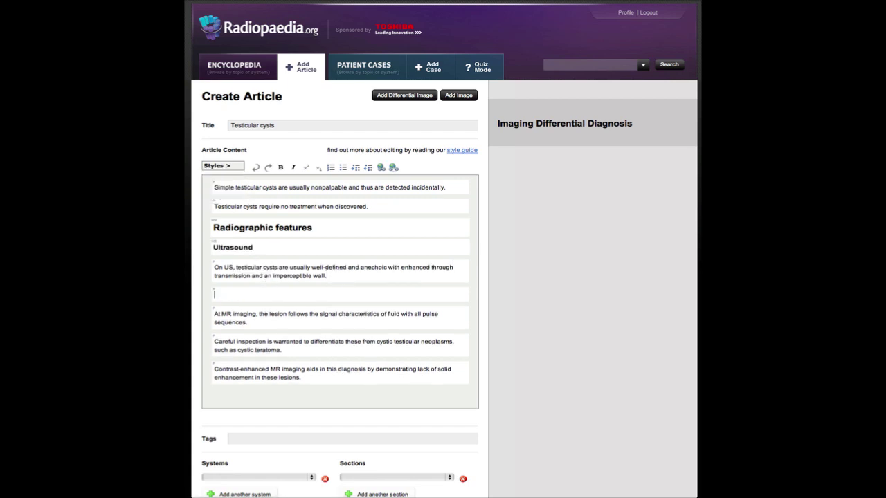
type("MRI")
left_click(211, 166)
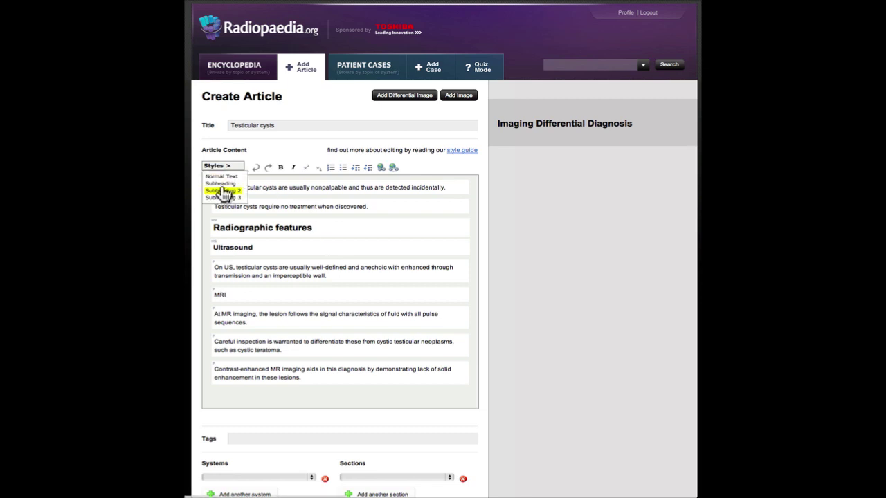
left_click(224, 190)
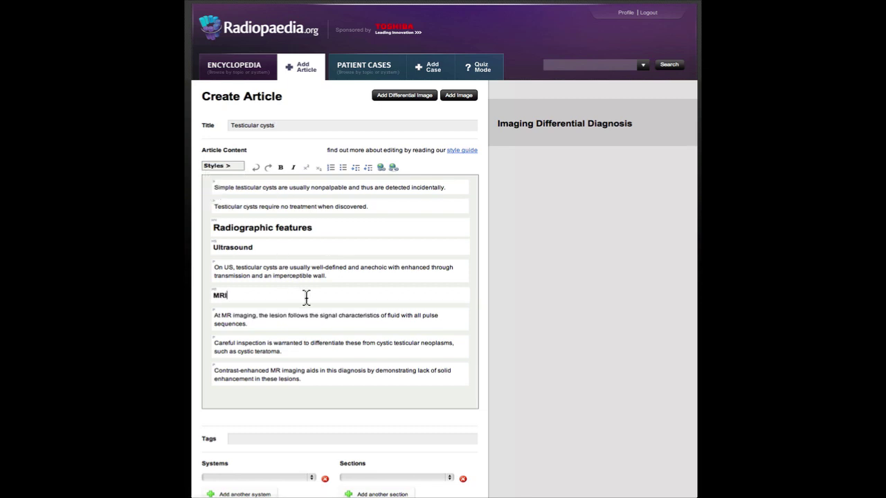
Bold the opening phrase 'Simple testicular cysts'.
left_click_drag(214, 187, 278, 194)
triple_click(277, 190)
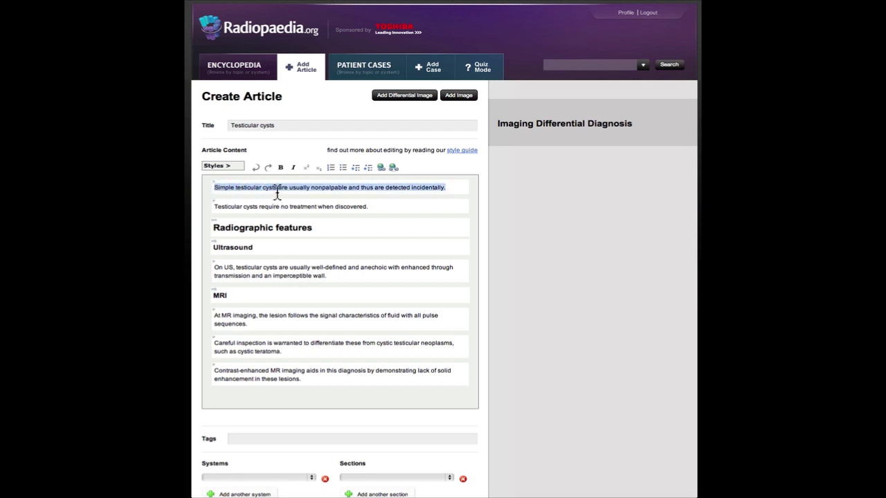
left_click(277, 190)
left_click_drag(277, 189, 214, 188)
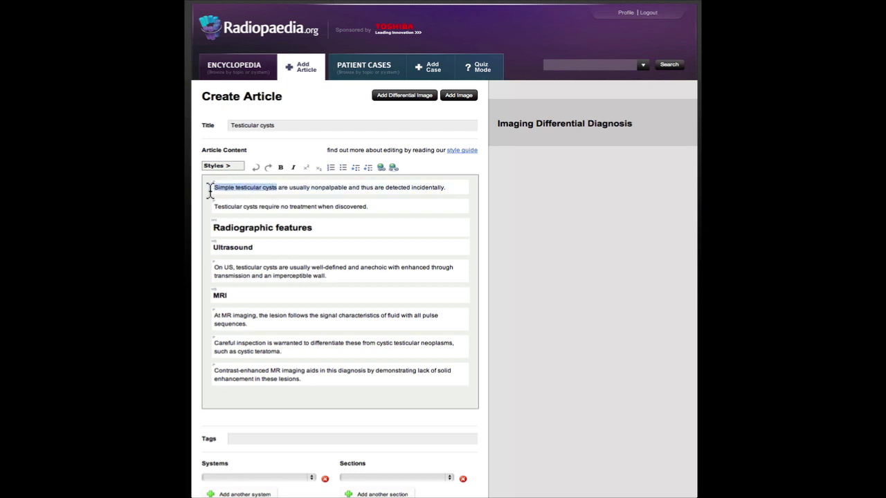
left_click(280, 168)
left_click(385, 231)
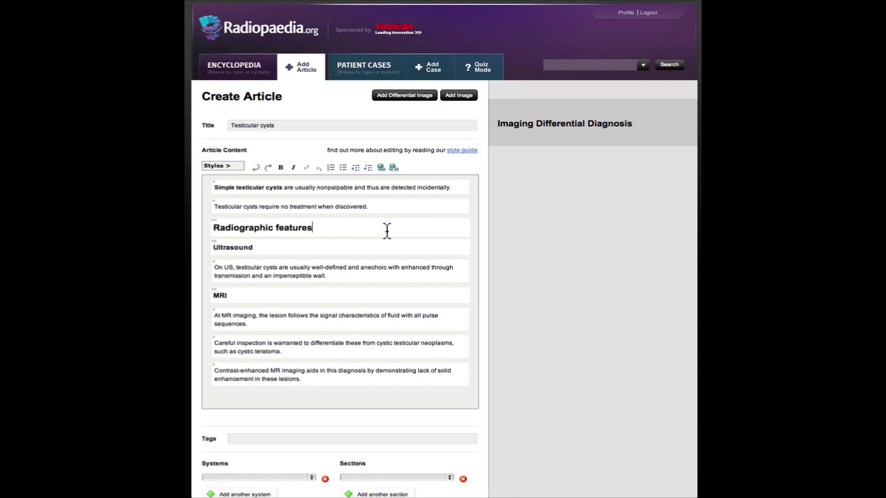
Tag the article 'testis' and 'cyst' and set its system to Urogenital.
scroll(391, 294, "down", 1)
scroll(392, 291, "down", 1)
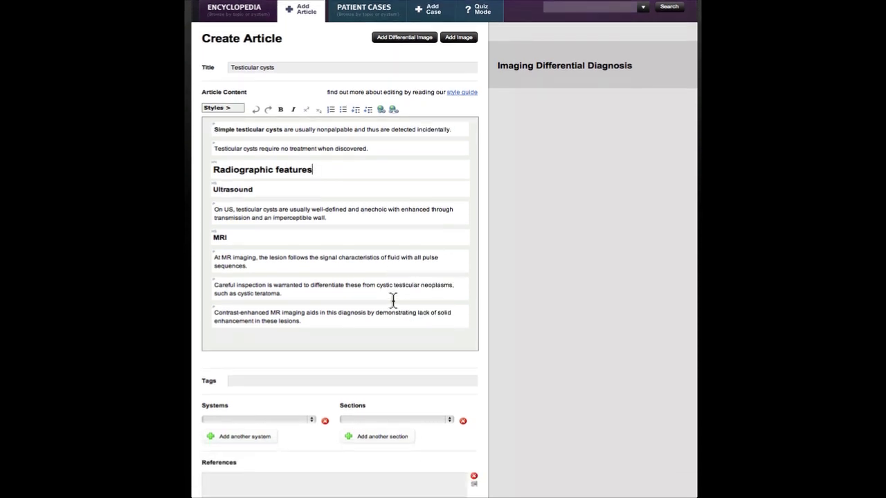
scroll(393, 285, "down", 1)
scroll(373, 290, "down", 2)
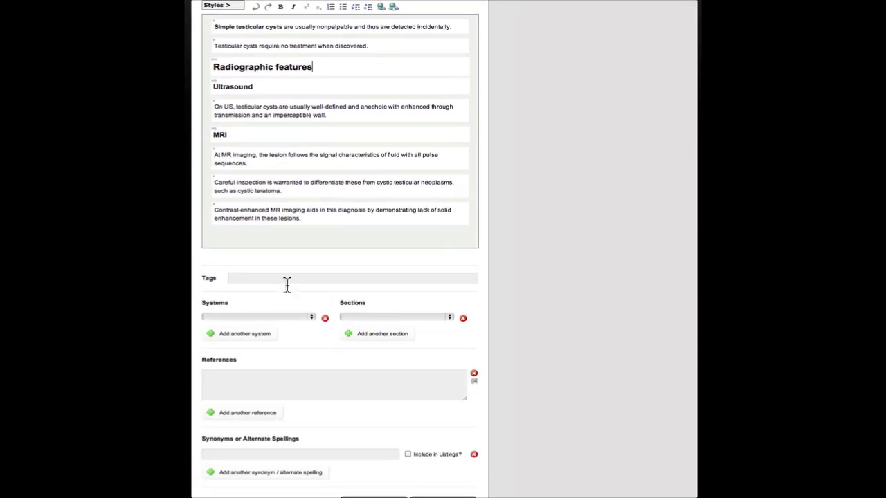
left_click(287, 279)
type("tes")
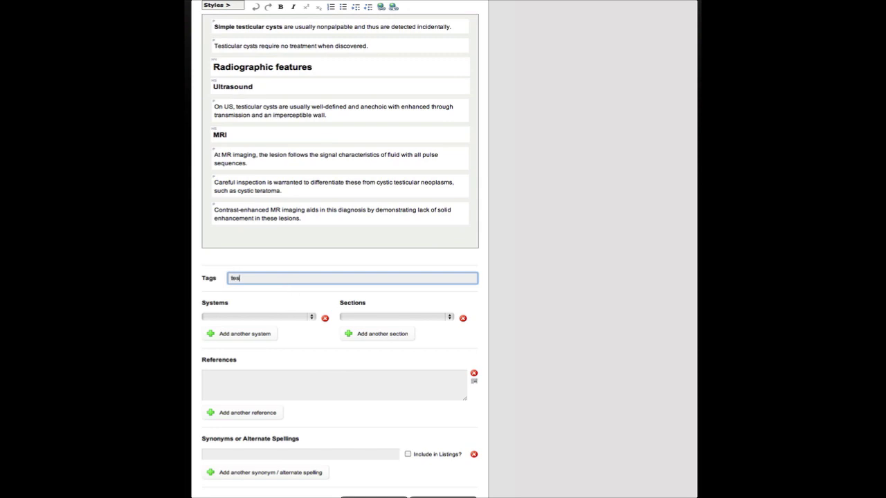
type("tis")
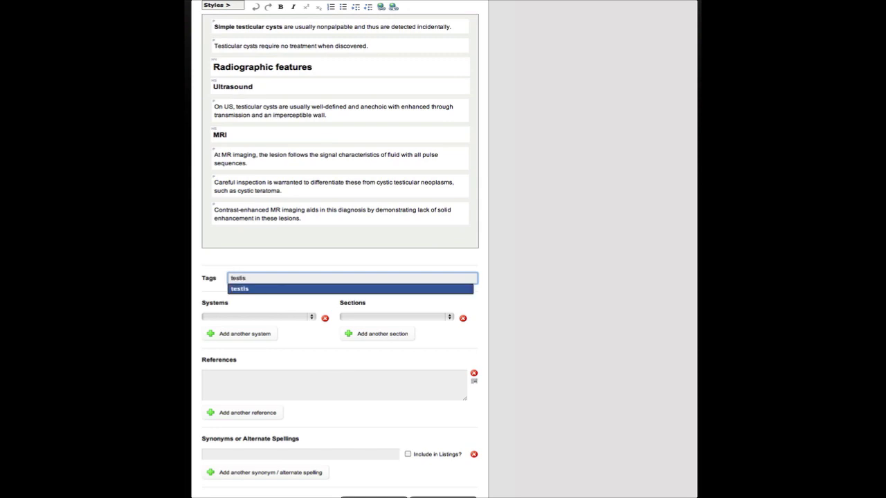
left_click(269, 289)
type(", cysts")
key("BackSpace")
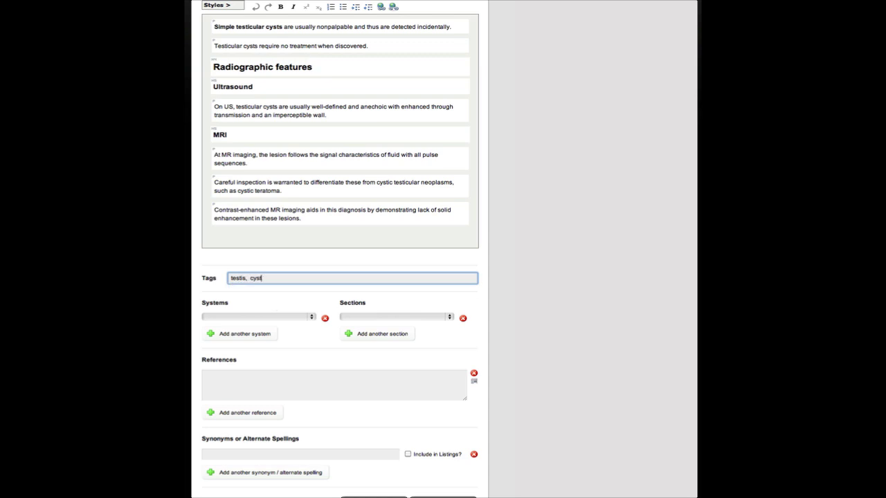
left_click(211, 320)
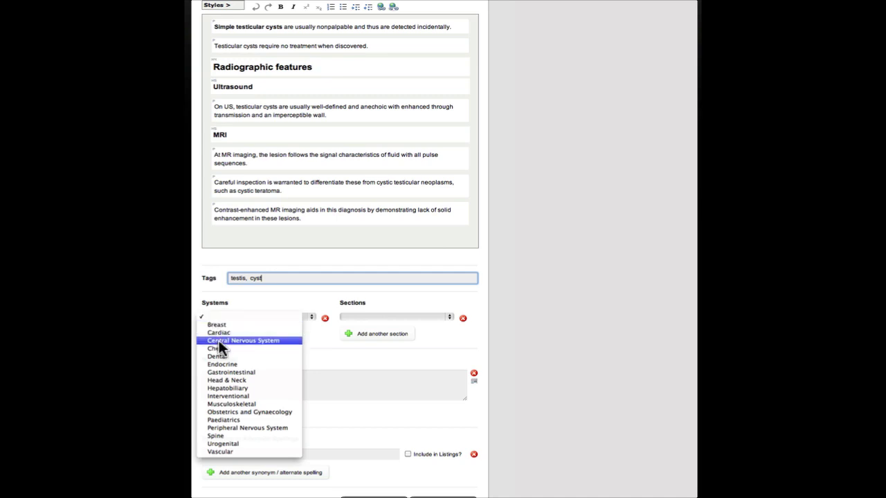
left_click(242, 442)
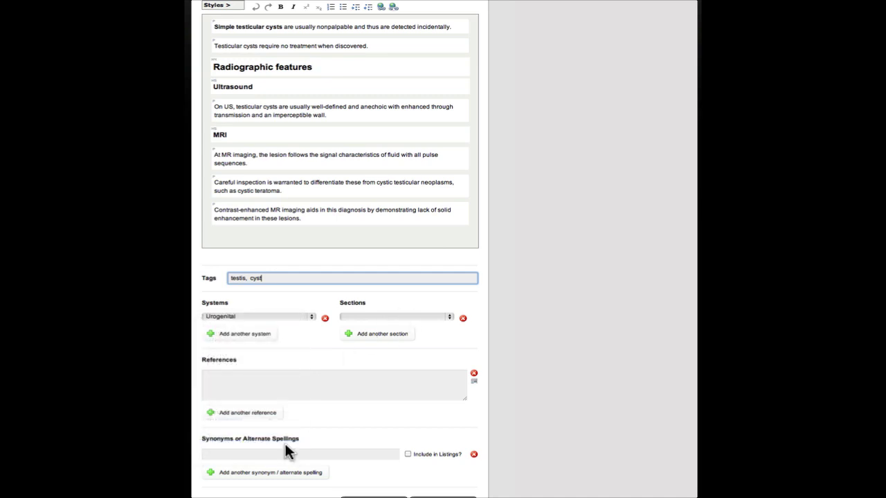
Paste the scrotal imaging reference and add the synonym 'Simple testicular cyst'.
left_click(387, 376)
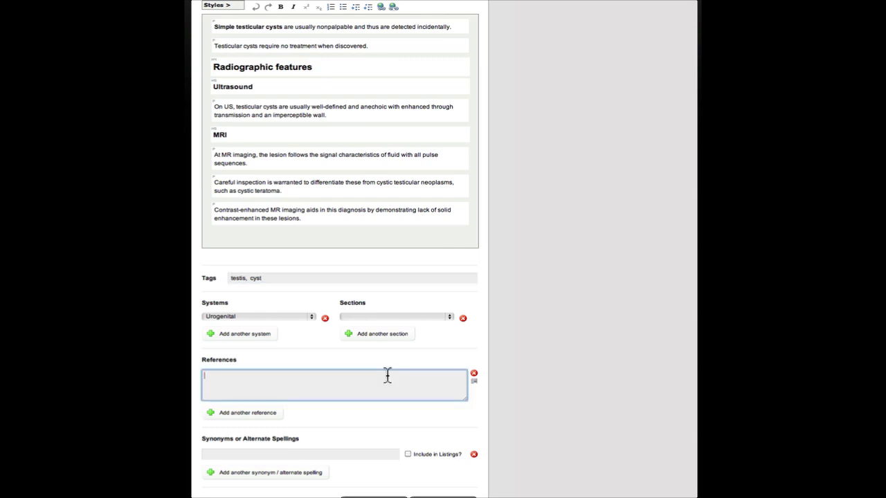
type("1.")
type("Kim W, Rosen MA, Langer JE et al. US MR imaging correlation in pathologic conditions of the scrotum. Radiographics. 27 (5): 1239-53. <a href=\"http://dx.doi.org/10.1148/rg.275065172\">doi:10.1148/rg.275065172</a> - <a href=\"http://www.ncbi.nlm.nih.gov/pubmed/17848688\">Pubmed citation</a><div class=\"ref_v2\"></div>")
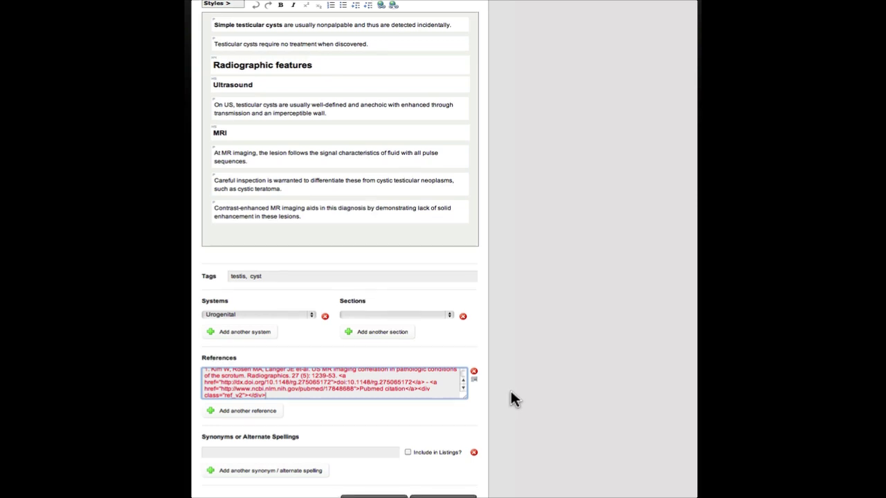
scroll(484, 398, "down", 3)
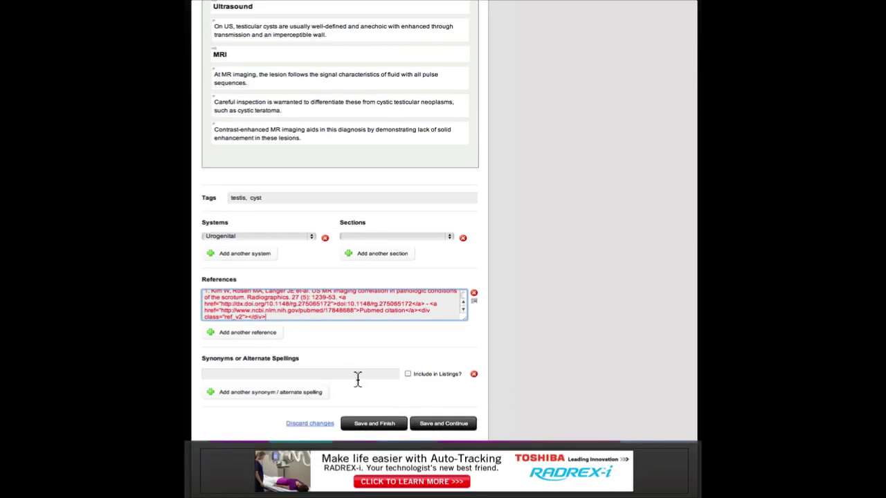
left_click(358, 374)
type("Simp")
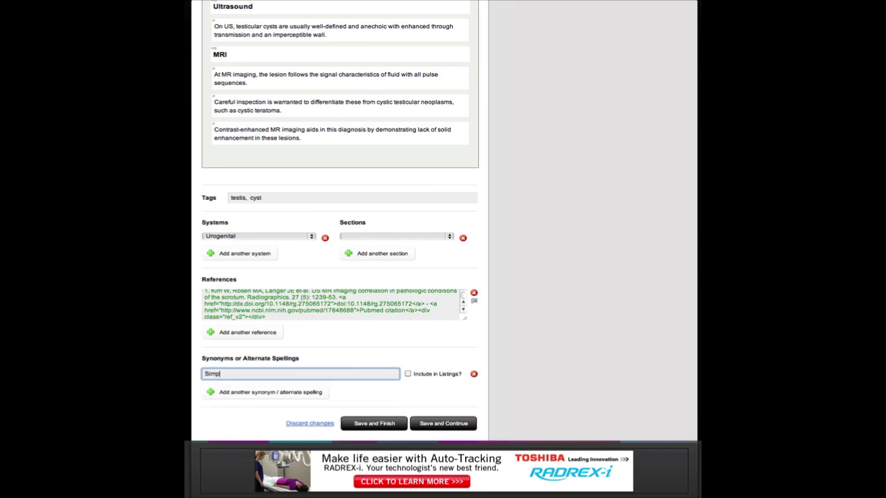
type("le testicul")
type("ar cyst")
Save the article and attach the flagged 'Testicular cyst' image.
left_click(439, 423)
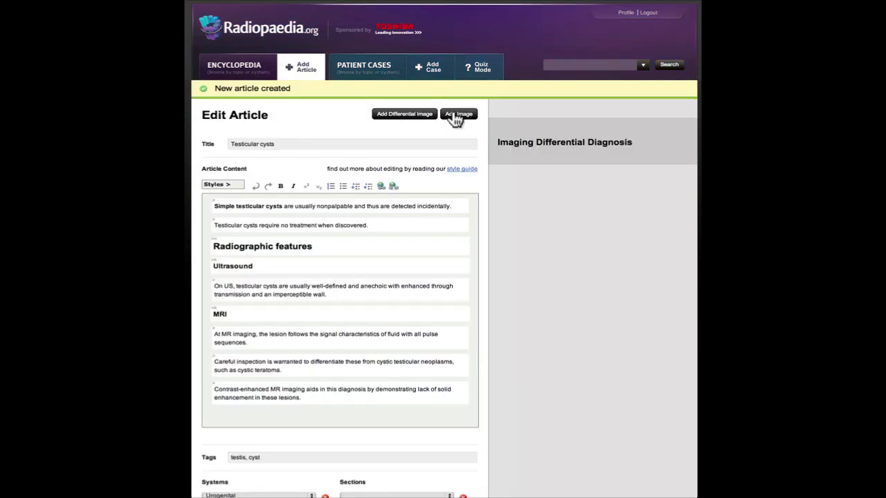
left_click(457, 115)
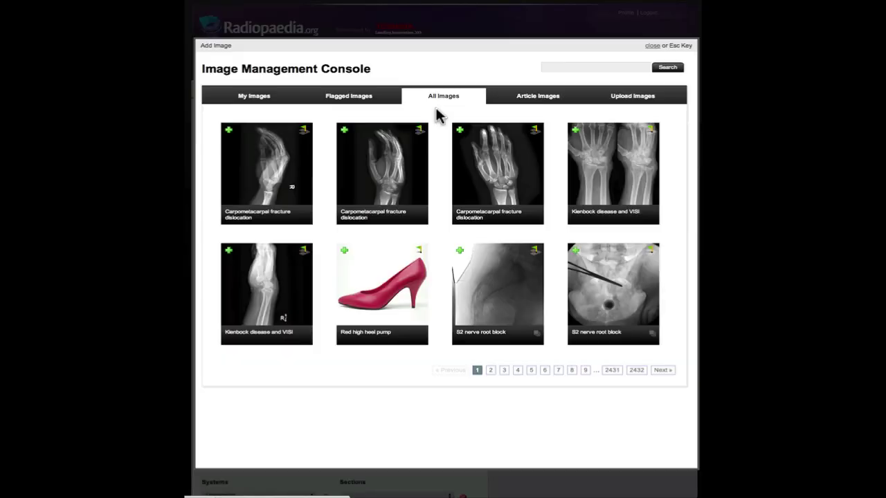
left_click(358, 104)
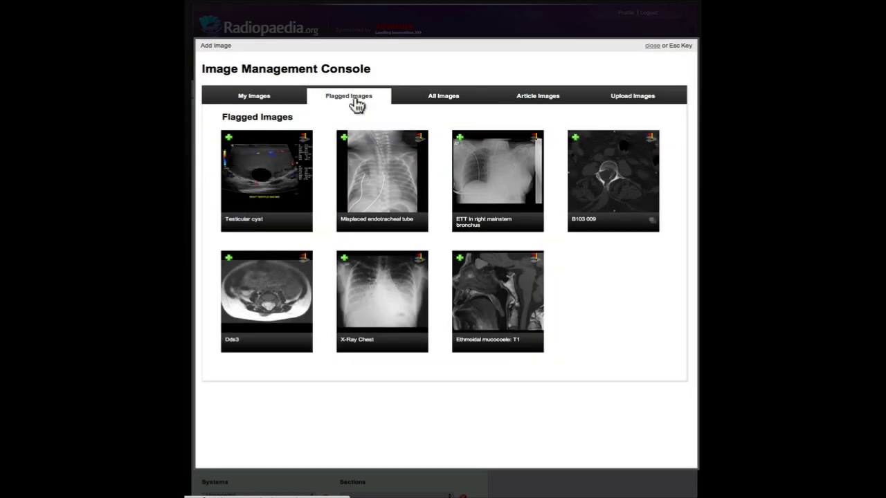
left_click(228, 140)
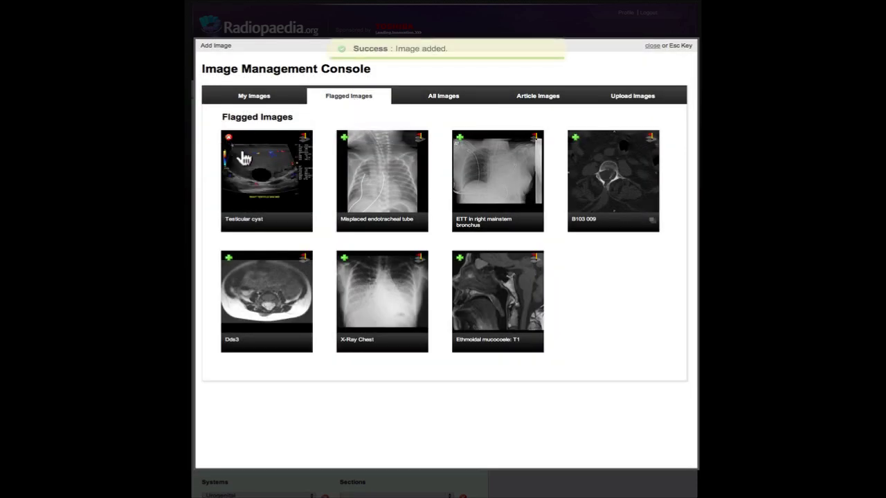
left_click(652, 45)
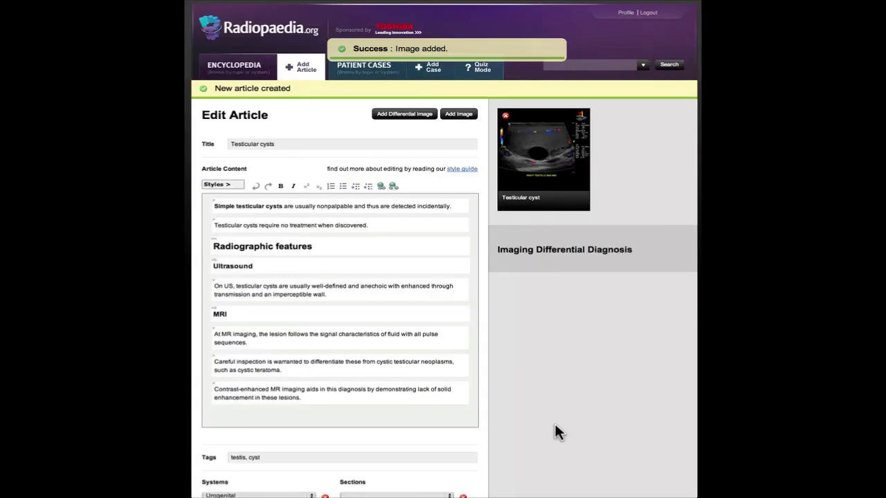
Give the attached image the custom caption 'Case 1'.
left_click(530, 191)
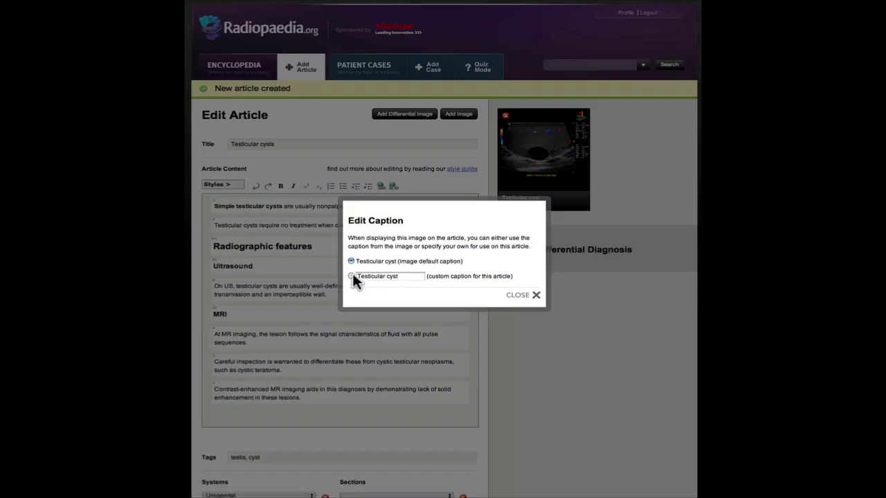
left_click(352, 276)
type("Case")
type(" 1")
left_click(520, 296)
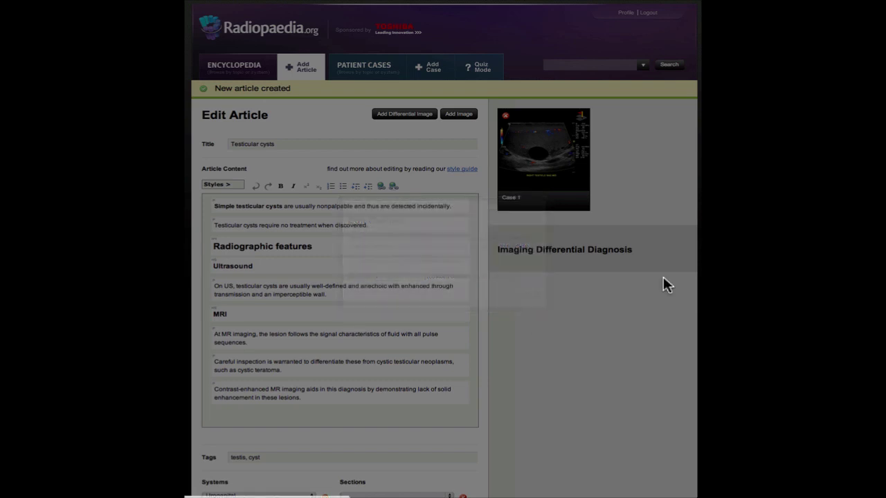
scroll(665, 291, "down", 2)
scroll(613, 289, "down", 2)
scroll(585, 283, "down", 2)
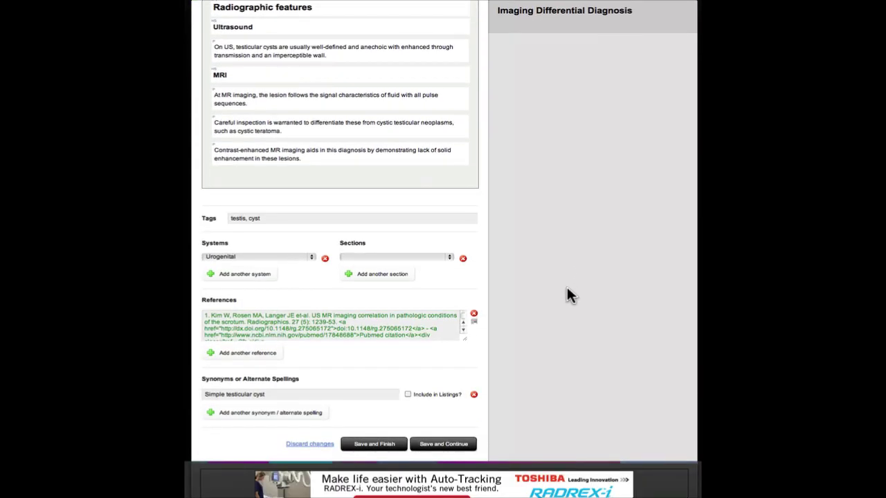
scroll(570, 295, "down", 1)
Save and finish the article, then view it from the Unilateral testicular lesions page.
left_click(395, 405)
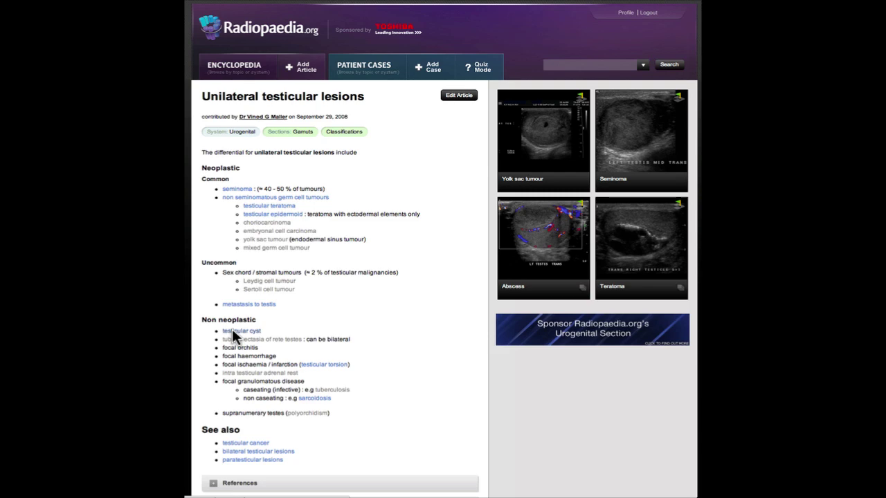
left_click(232, 330)
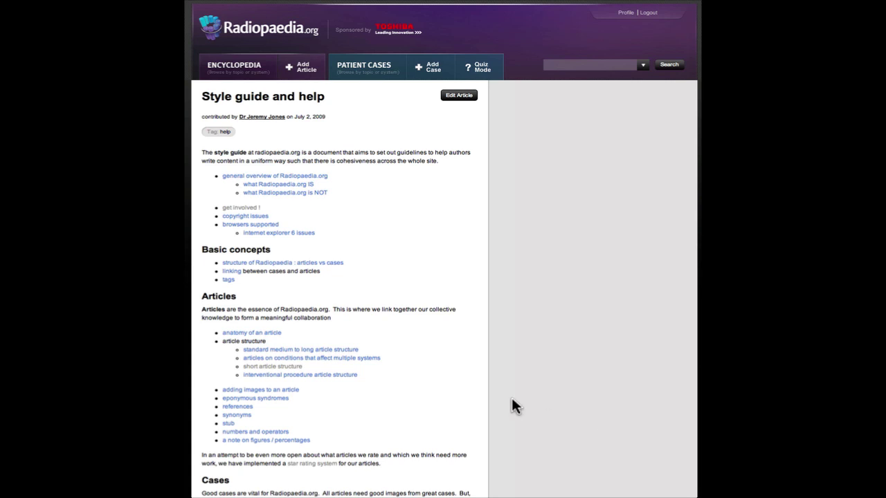
Scroll the Style guide page down to its Articles section.
scroll(297, 291, "down", 2)
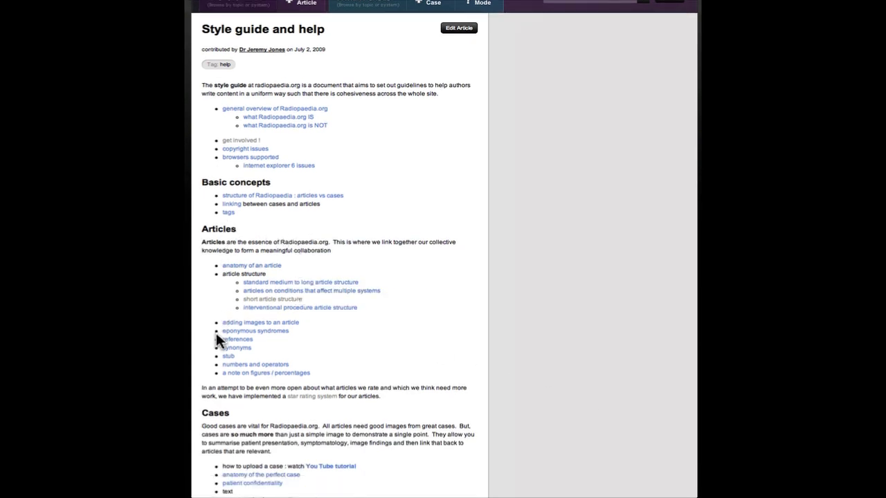